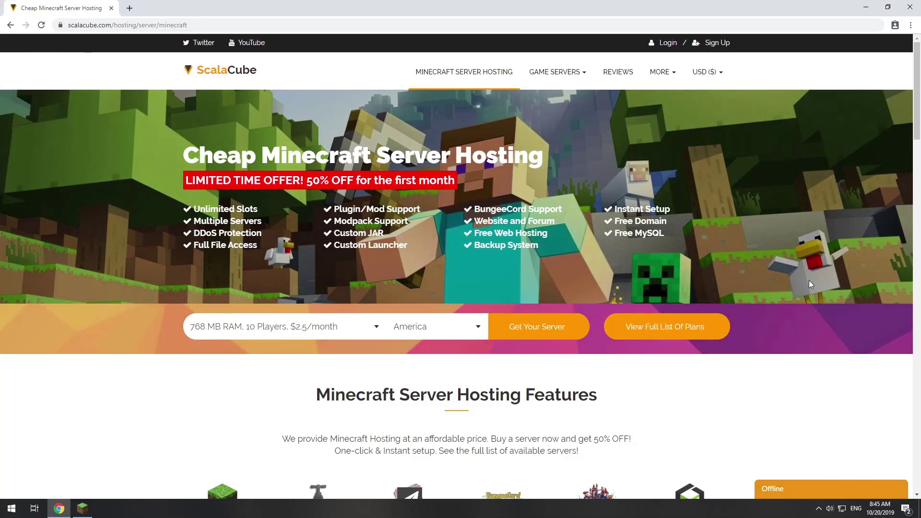
Step: Start a Minecraft server plan, keeping America as the server location
{"action": "left_click", "coordinate": [529, 333]}
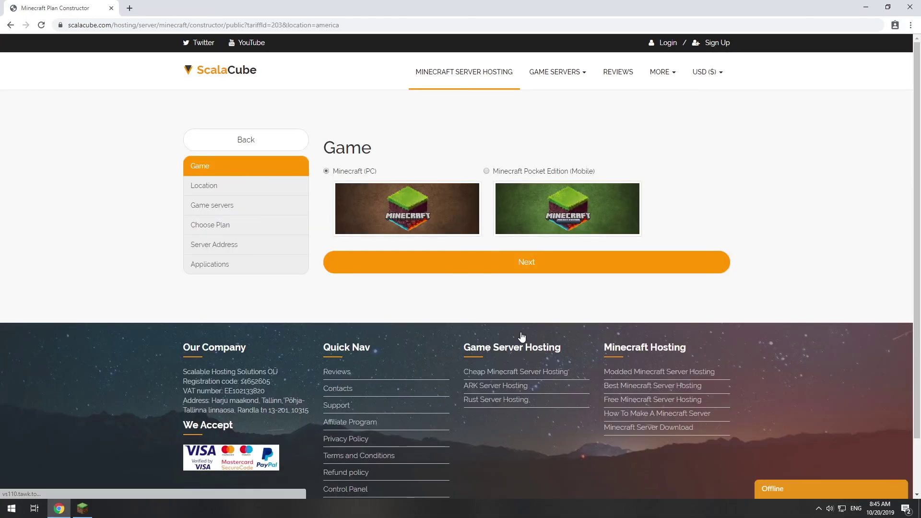
{"action": "left_click", "coordinate": [504, 264]}
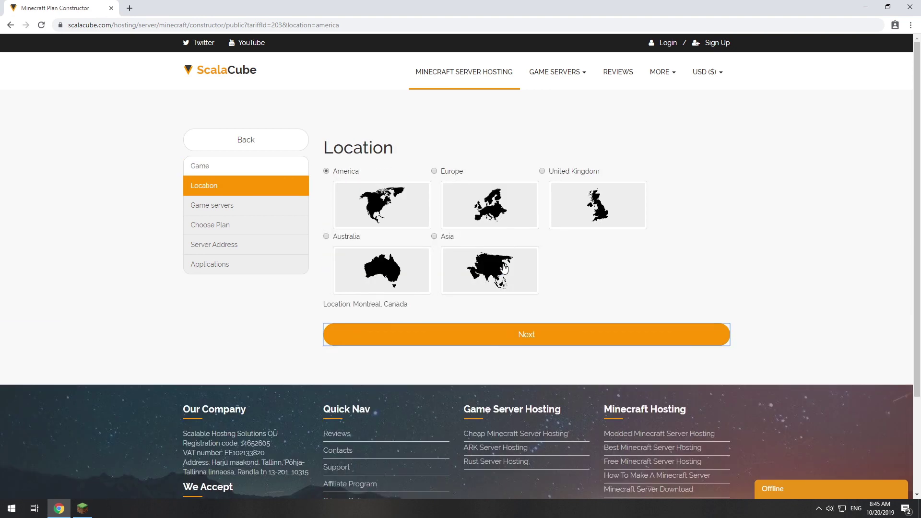
{"action": "left_click", "coordinate": [522, 325]}
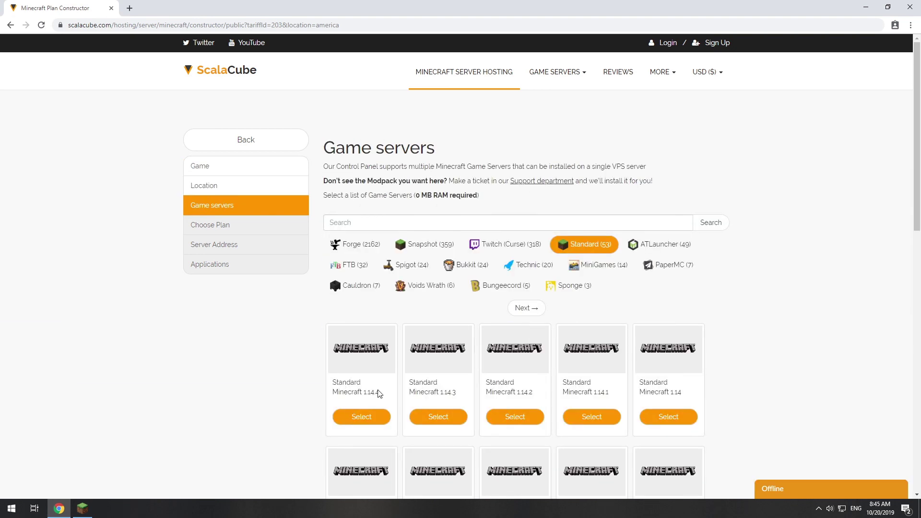
Step: Add Standard Minecraft 1.14.4 and choose the recommended Minecraft VPS 4.5G plan
{"action": "left_click", "coordinate": [363, 417]}
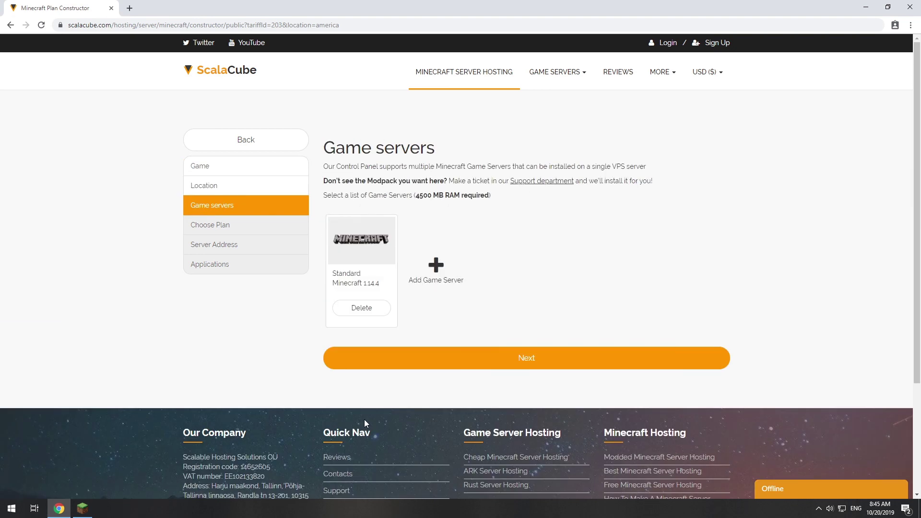
{"action": "left_click", "coordinate": [515, 362]}
{"action": "left_click", "coordinate": [667, 238]}
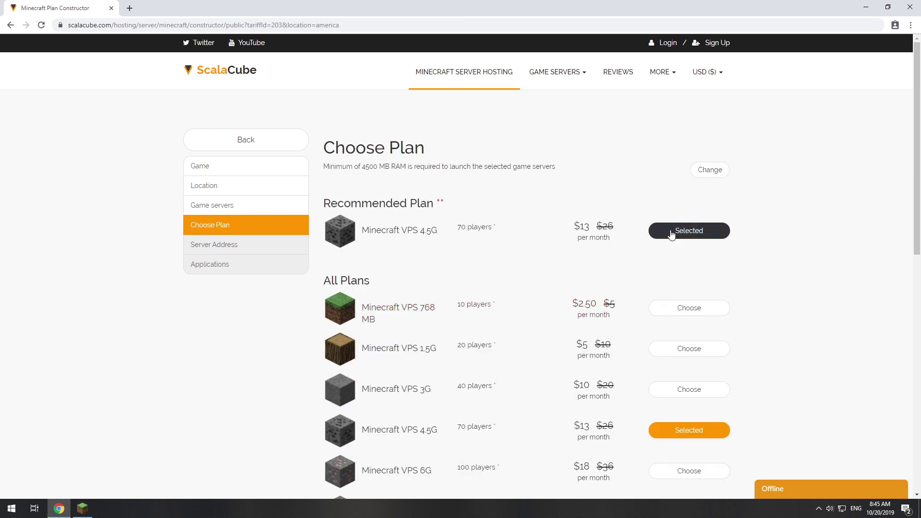
{"action": "scroll", "coordinate": [568, 281], "scroll_direction": "down", "scroll_amount": 4}
Step: Keep the free 'IP With Port' server address and move on to Applications
{"action": "left_click", "coordinate": [544, 441]}
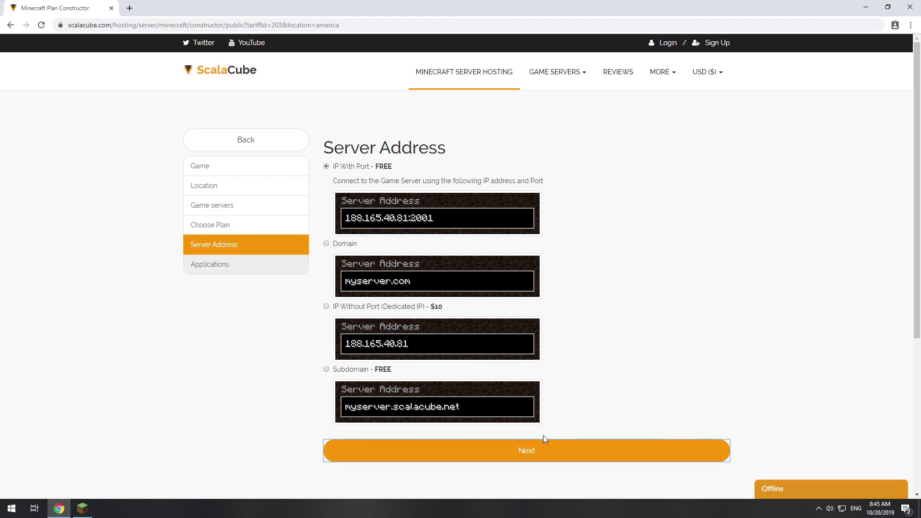
{"action": "left_click_drag", "start_coordinate": [331, 167], "coordinate": [392, 174]}
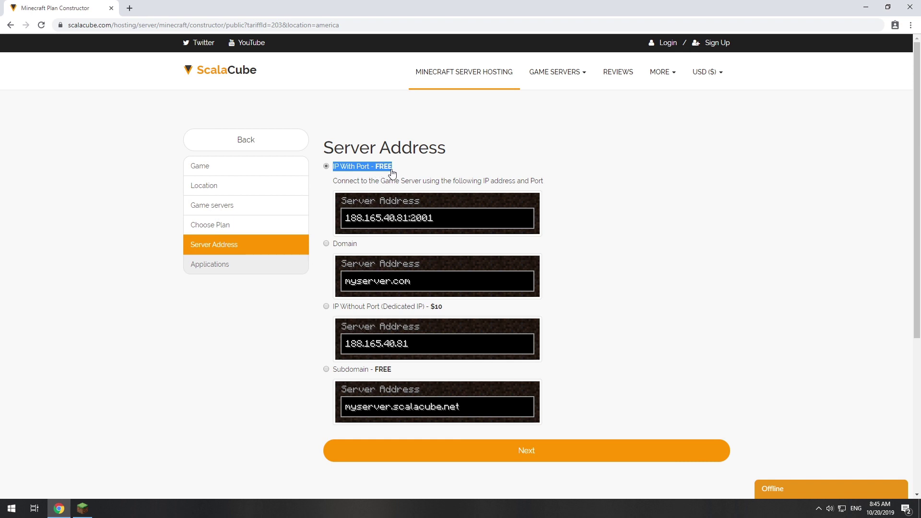
{"action": "left_click", "coordinate": [499, 450]}
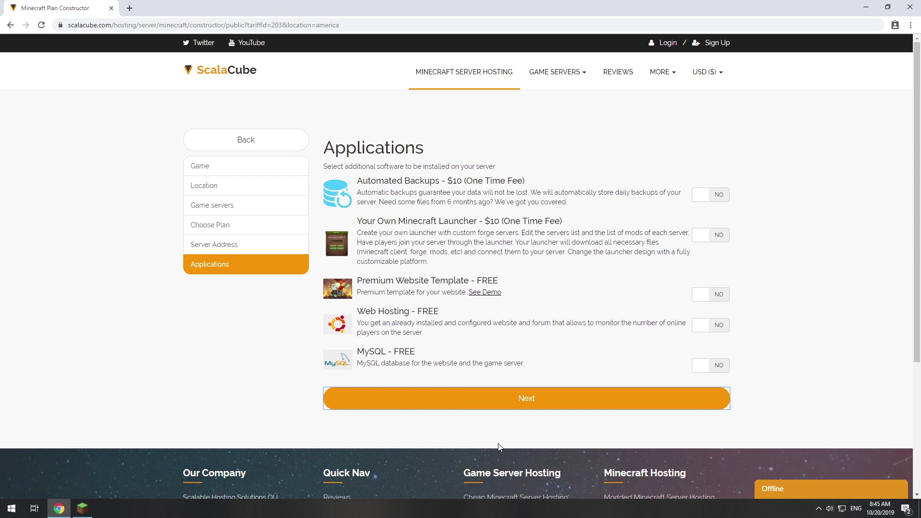
Step: Create the $13 Minecraft VPS 4.5G rental order and go to its payment page
{"action": "left_click", "coordinate": [507, 402]}
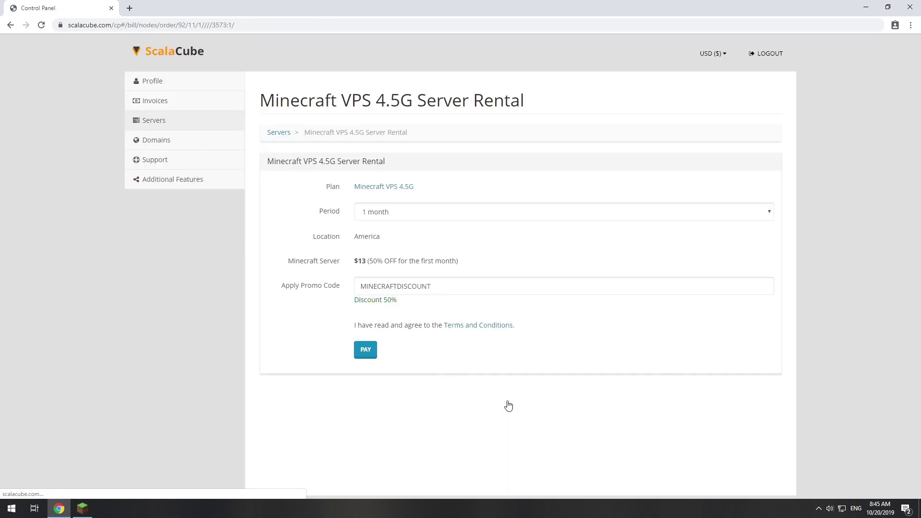
{"action": "left_click", "coordinate": [367, 351]}
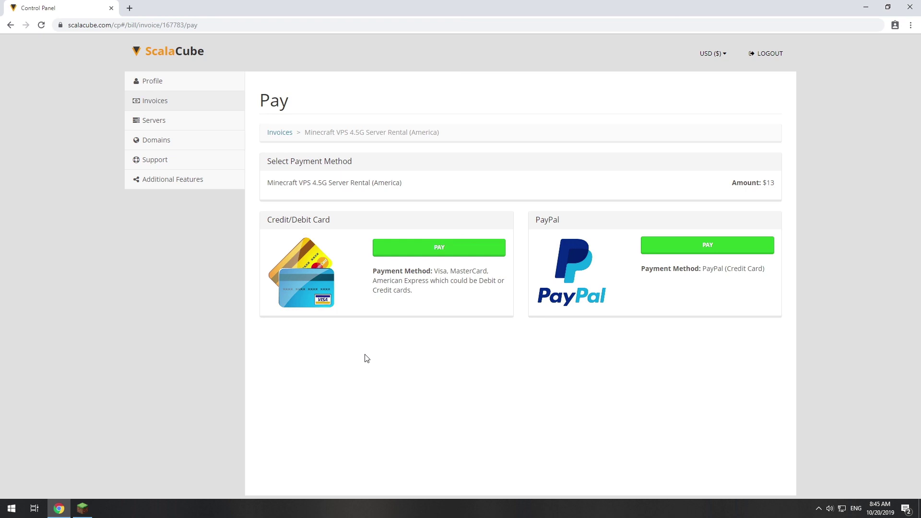
Step: Copy the Minecraft server's IP 149.56.93.4:2054 from the rented server's details
{"action": "left_click", "coordinate": [153, 121]}
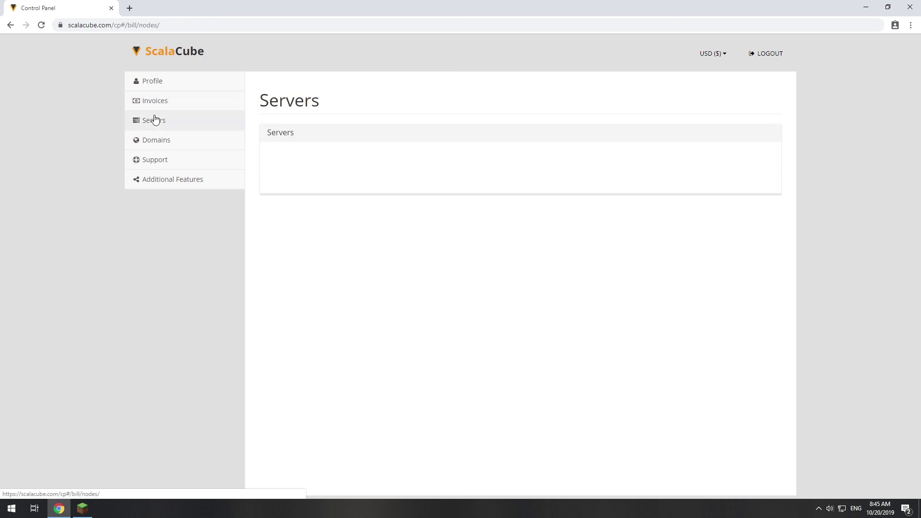
{"action": "left_click", "coordinate": [741, 205]}
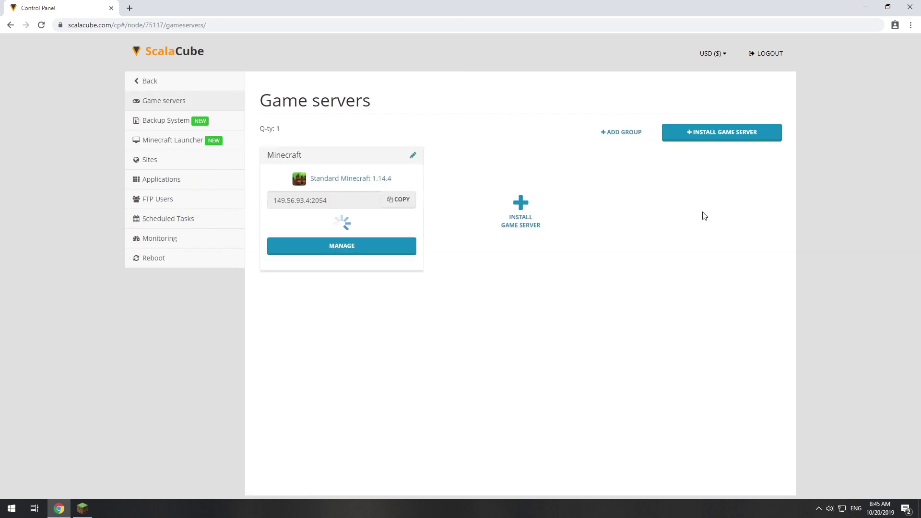
{"action": "left_click", "coordinate": [389, 249]}
{"action": "left_click", "coordinate": [751, 159]}
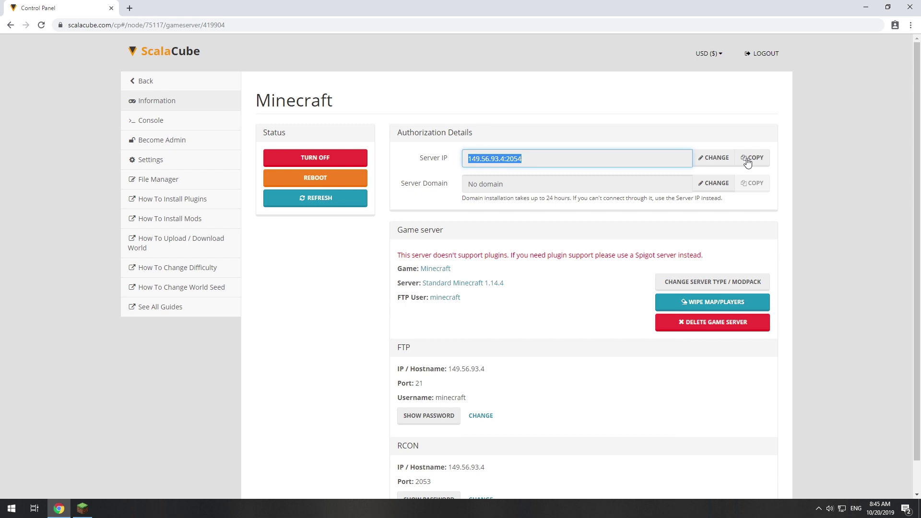
Step: Launch Minecraft with the Latest release 1.14.4 from the launcher
{"action": "left_click", "coordinate": [82, 509]}
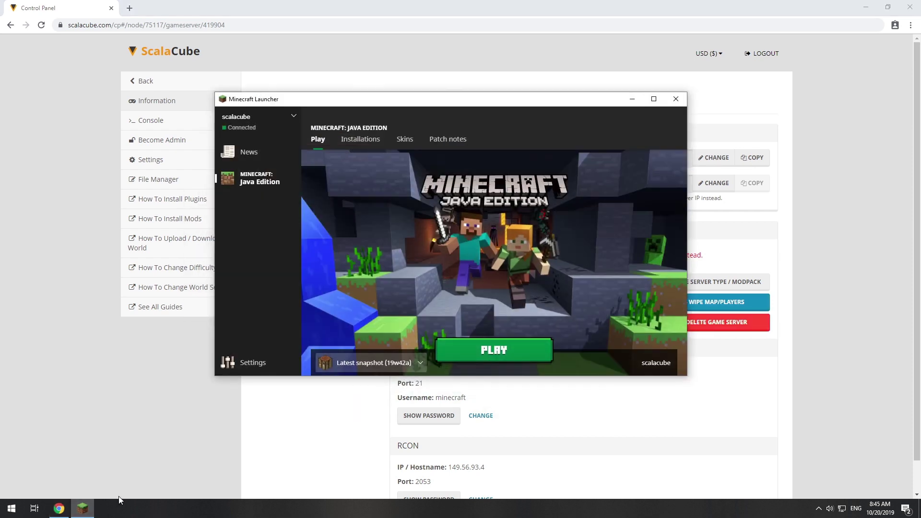
{"action": "left_click", "coordinate": [383, 363]}
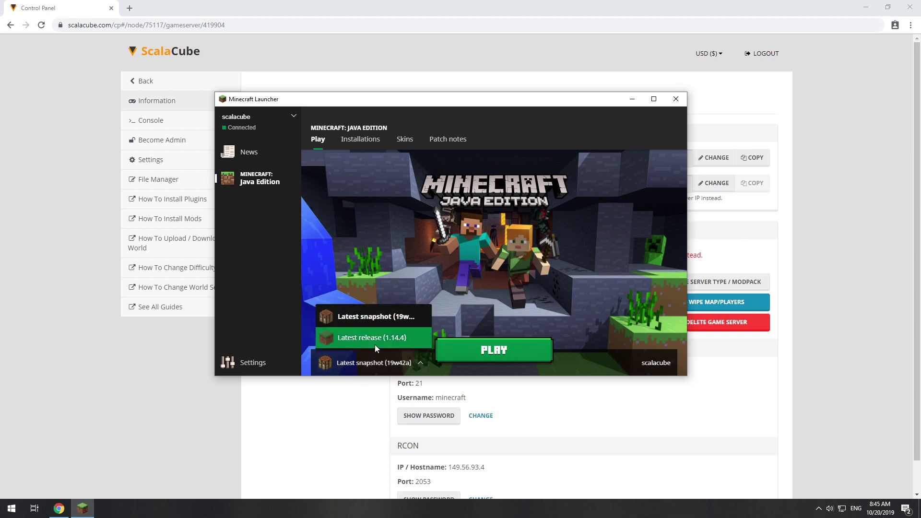
{"action": "left_click", "coordinate": [375, 345]}
{"action": "left_click", "coordinate": [491, 355]}
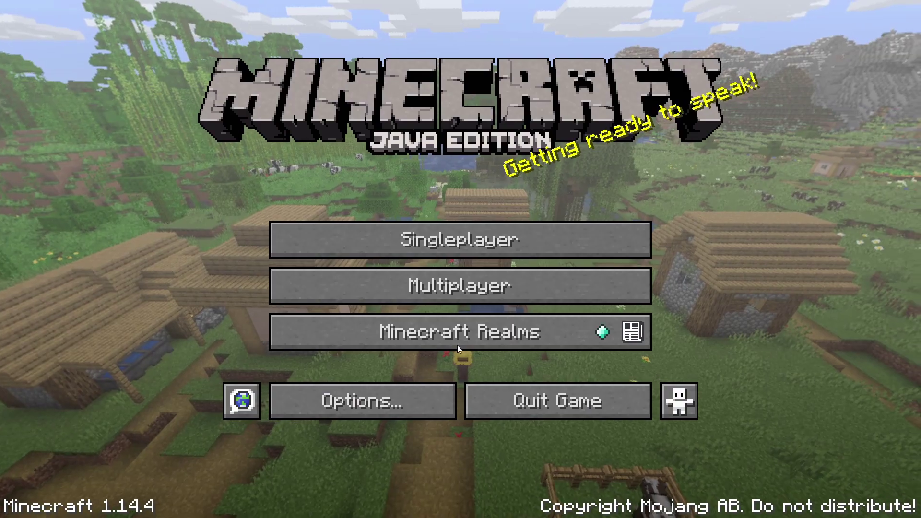
Step: Add 149.56.93.4:2054 to the multiplayer list by pasting it, then join it
{"action": "left_click", "coordinate": [450, 299]}
{"action": "left_click", "coordinate": [622, 428]}
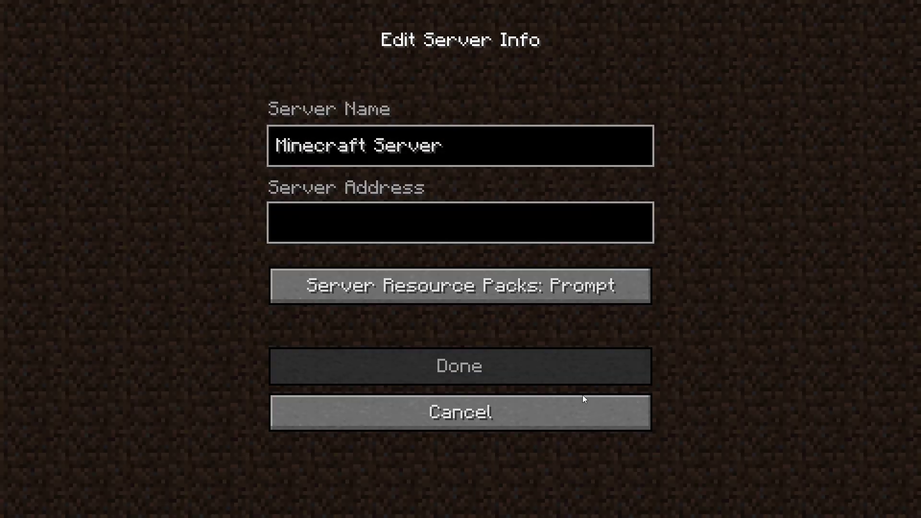
{"action": "left_click", "coordinate": [438, 213]}
{"action": "key", "text": "ctrl+v"}
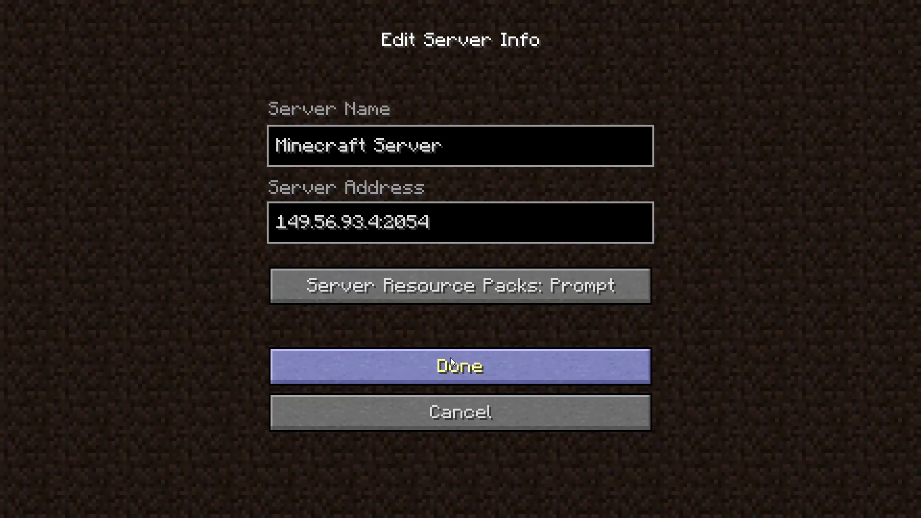
{"action": "left_click", "coordinate": [451, 358]}
{"action": "double_click", "coordinate": [428, 94]}
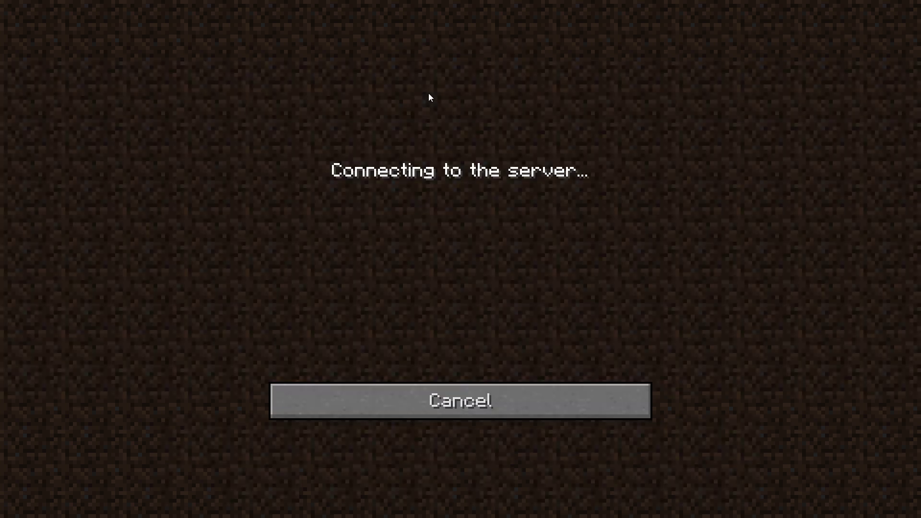